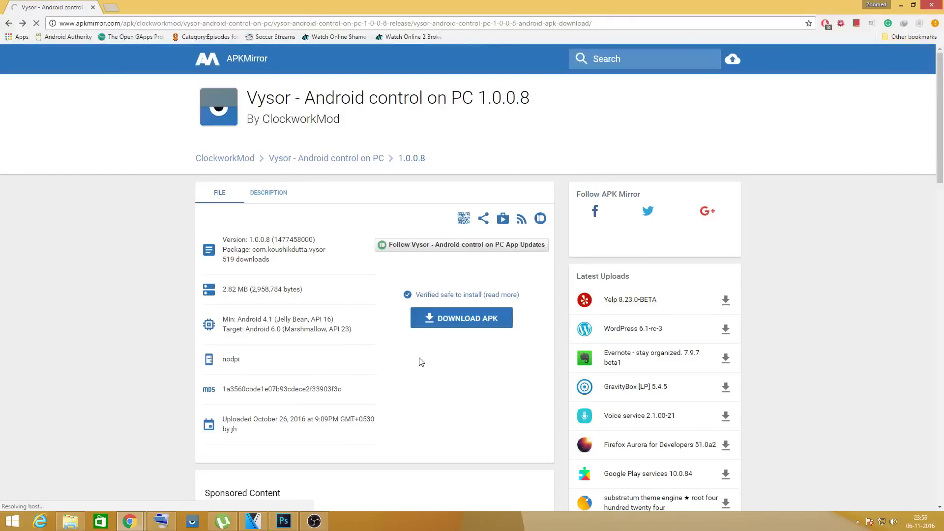
Start downloading the Vysor 1.0.0.8 APK from its APKMirror page
{"action": "left_click", "coordinate": [484, 320]}
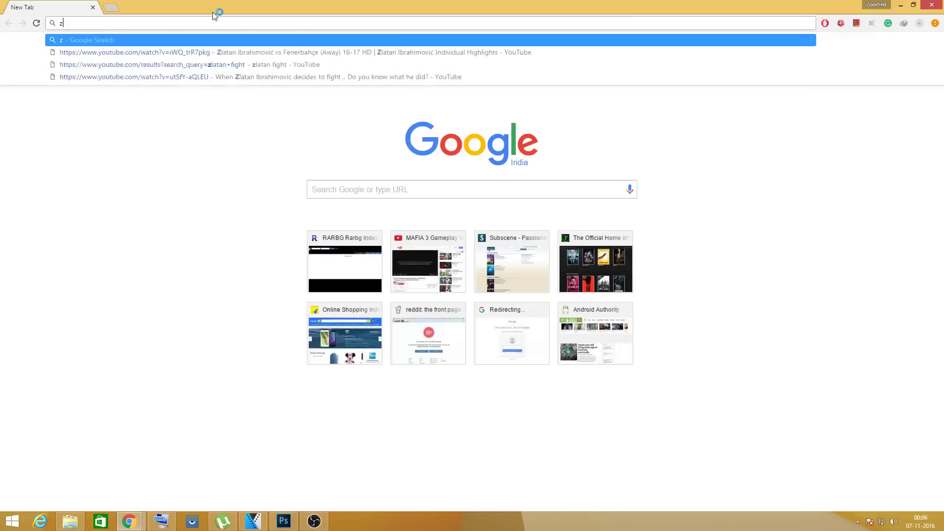
Search Google for 'extensions' and go to the Chrome Web Store
{"action": "key", "text": "BackSpace"}
{"action": "type", "text": "extensions"}
{"action": "key", "text": "Return"}
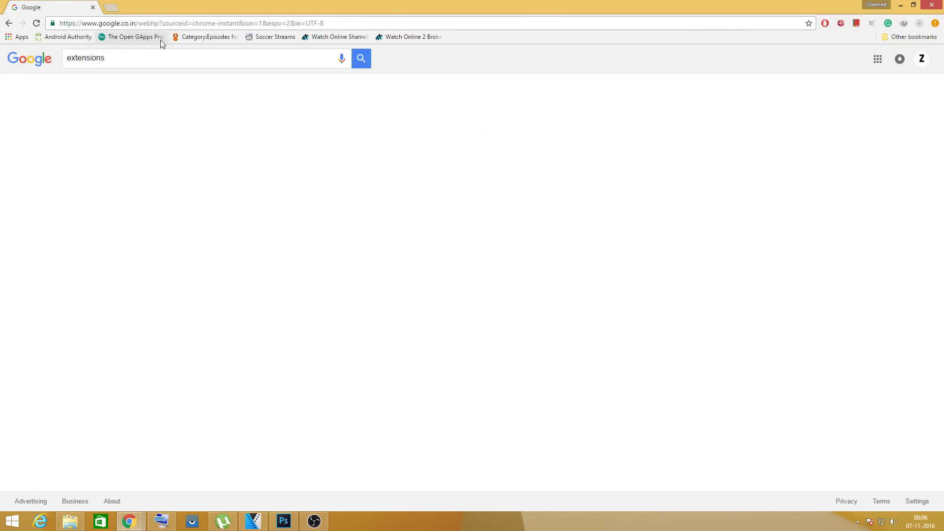
{"action": "left_click", "coordinate": [131, 135]}
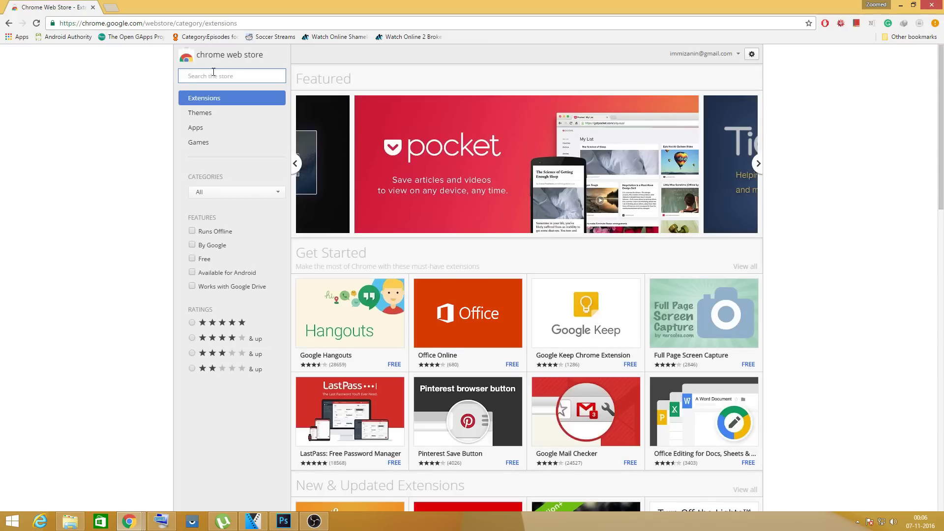
{"action": "type", "text": "vysor"}
Find Vysor in the Chrome Web Store and launch the already-added app
{"action": "key", "text": "Return"}
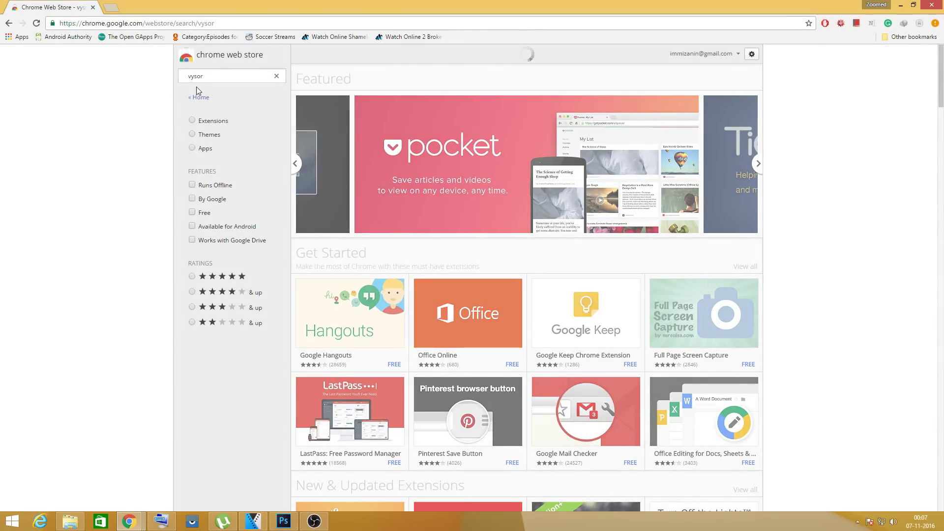
{"action": "scroll", "coordinate": [310, 185], "scroll_direction": "down", "scroll_amount": 3}
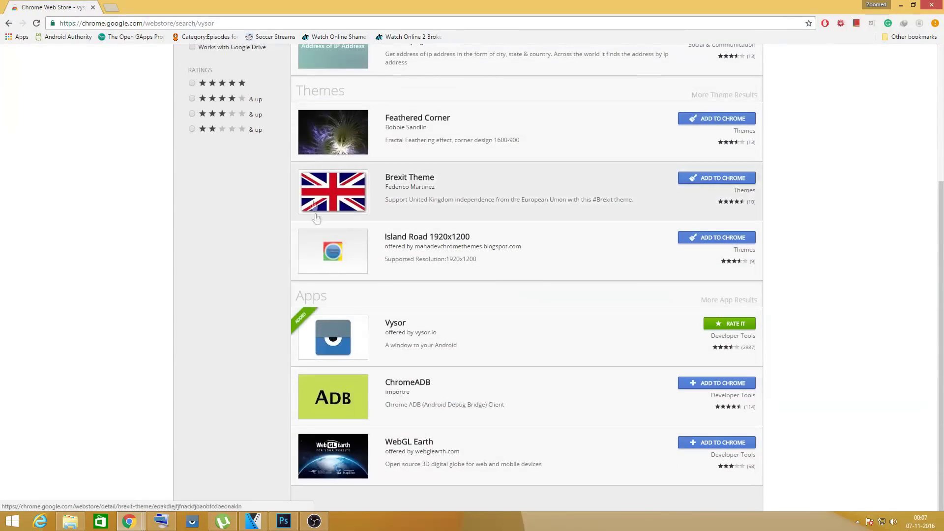
{"action": "left_click", "coordinate": [386, 334]}
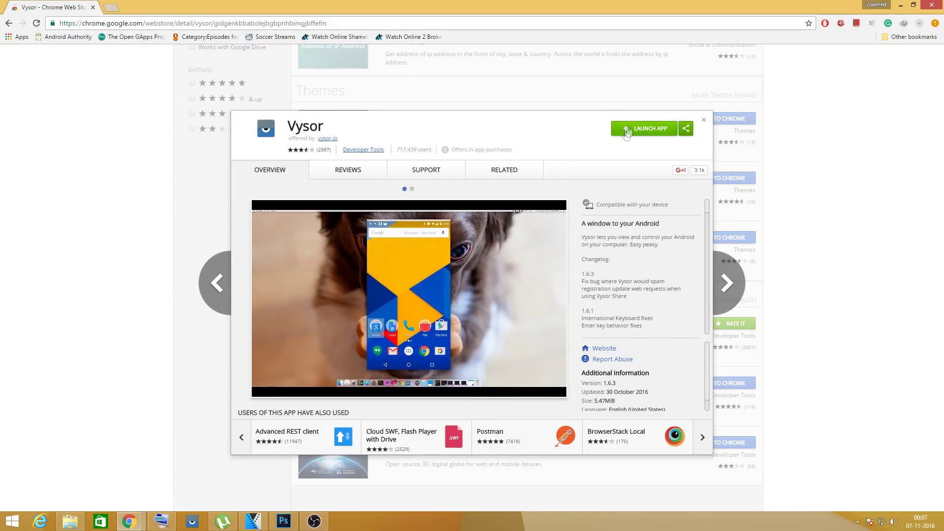
{"action": "left_click", "coordinate": [627, 131]}
Open Chrome's three-dot main menu over the New Tab page
{"action": "left_click", "coordinate": [936, 23]}
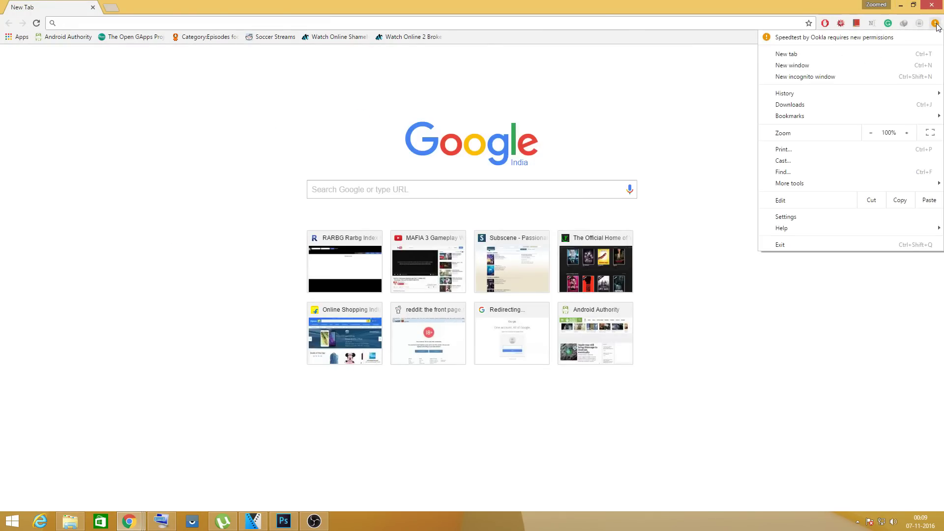